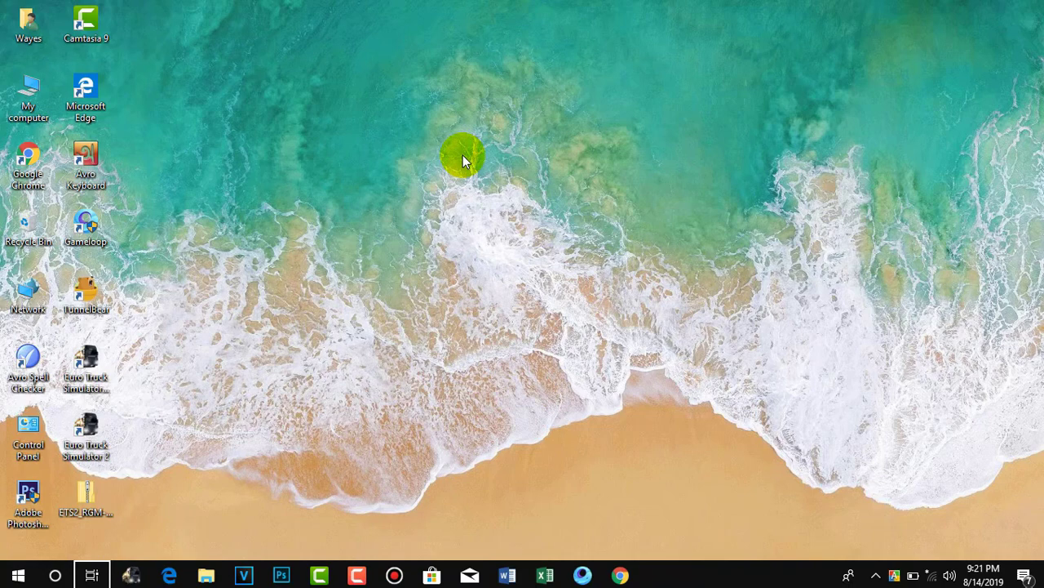
Extract the ETS2_RGM-v2.1-with-Addons archive on the desktop into a folder of the same name and refresh the desktop
{"action": "right_click", "coordinate": [463, 155]}
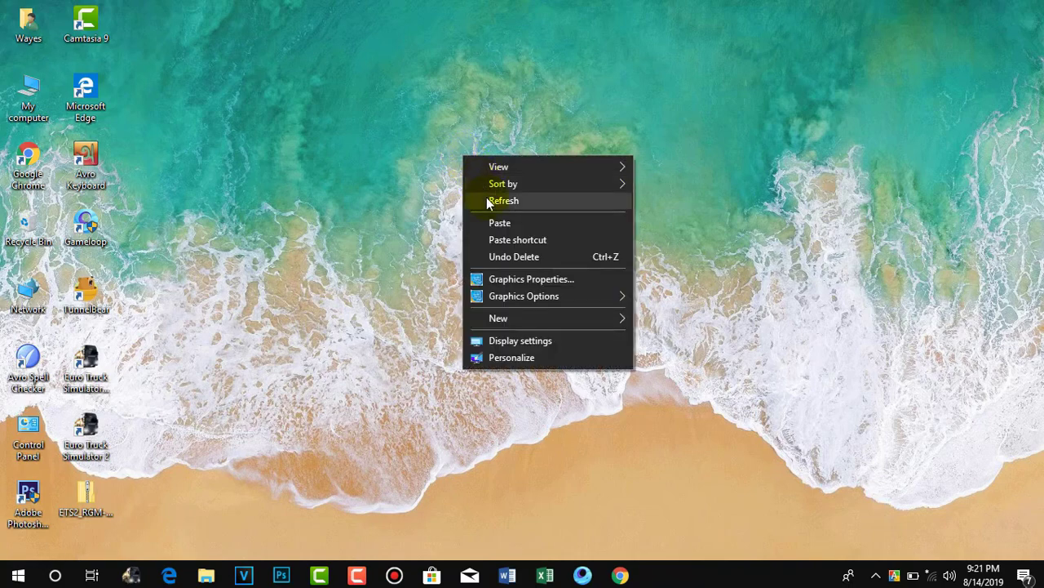
{"action": "left_click", "coordinate": [483, 200]}
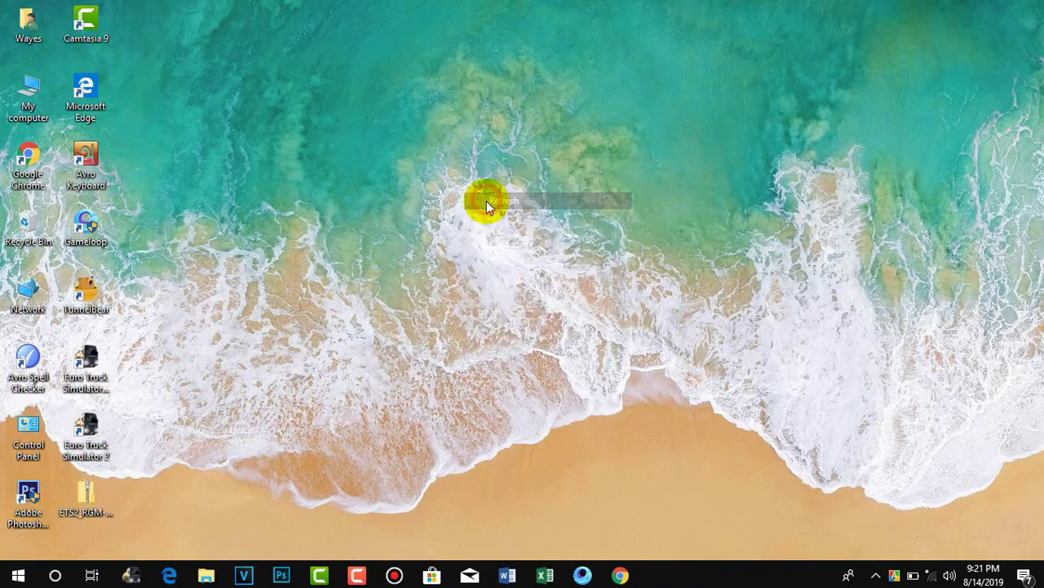
{"action": "right_click", "coordinate": [82, 496]}
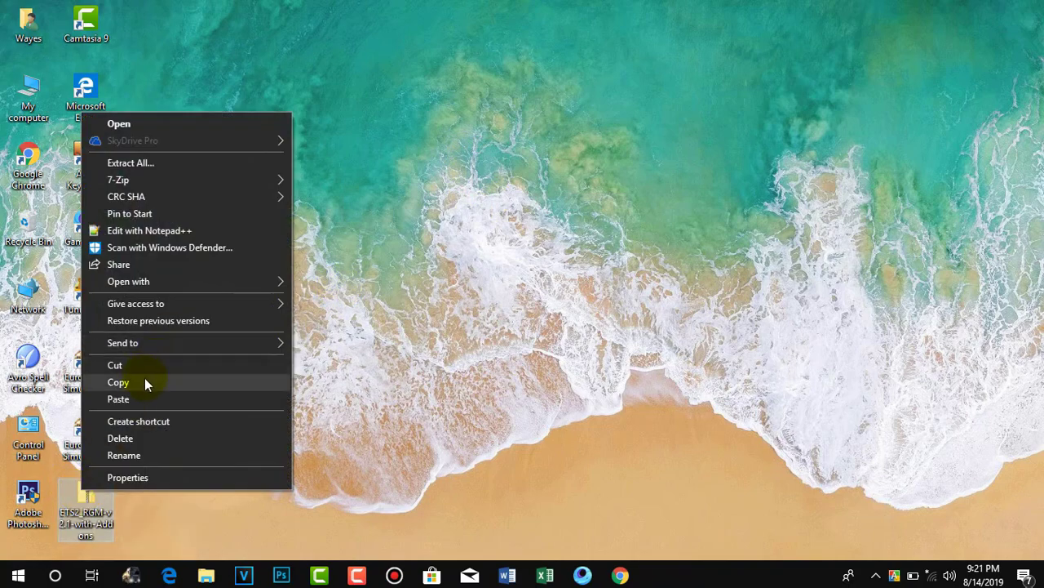
{"action": "mouse_move", "coordinate": [141, 177]}
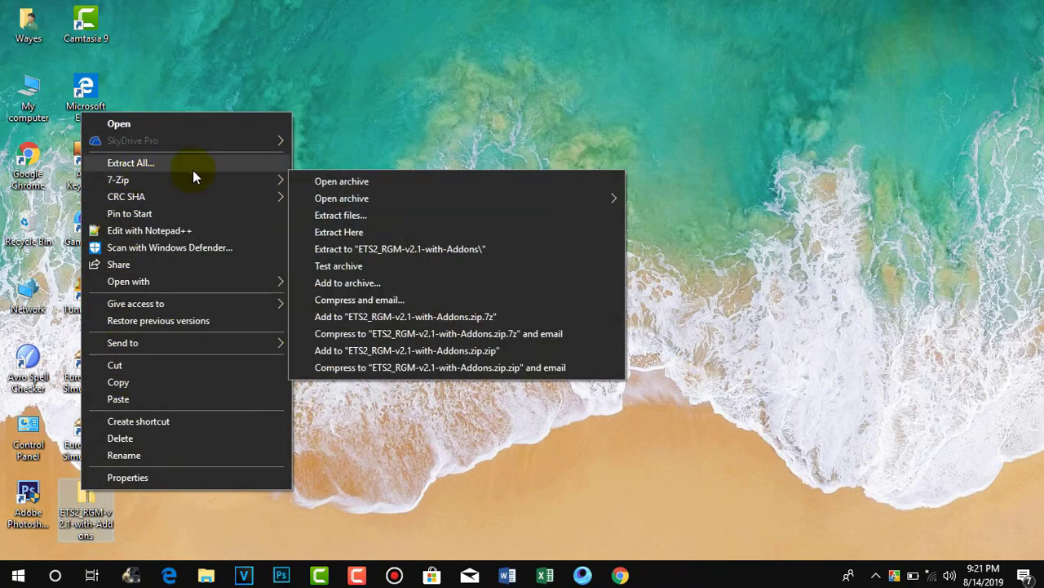
{"action": "left_click", "coordinate": [400, 249]}
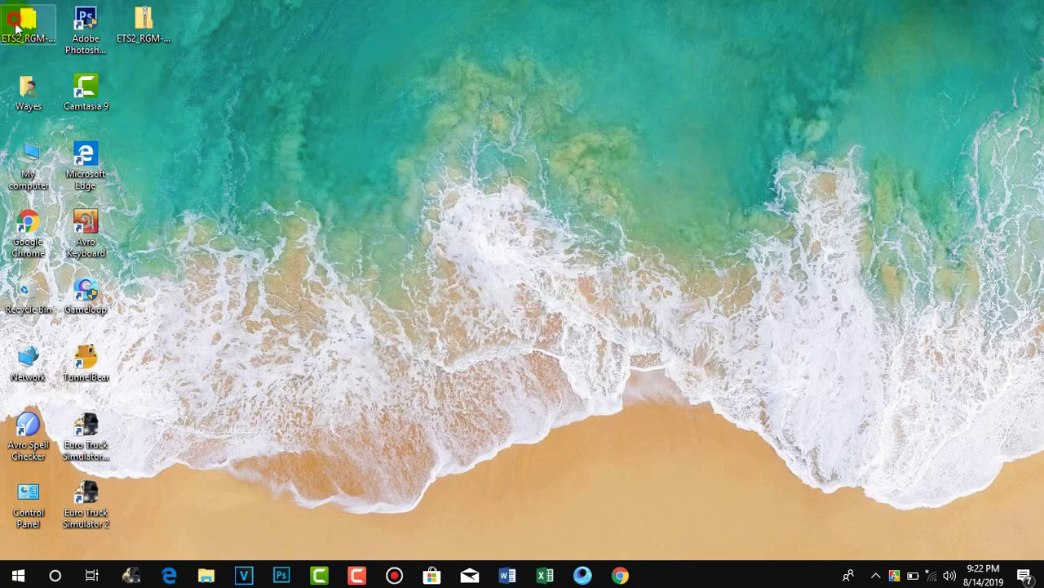
{"action": "right_click", "coordinate": [303, 96]}
{"action": "left_click", "coordinate": [343, 141]}
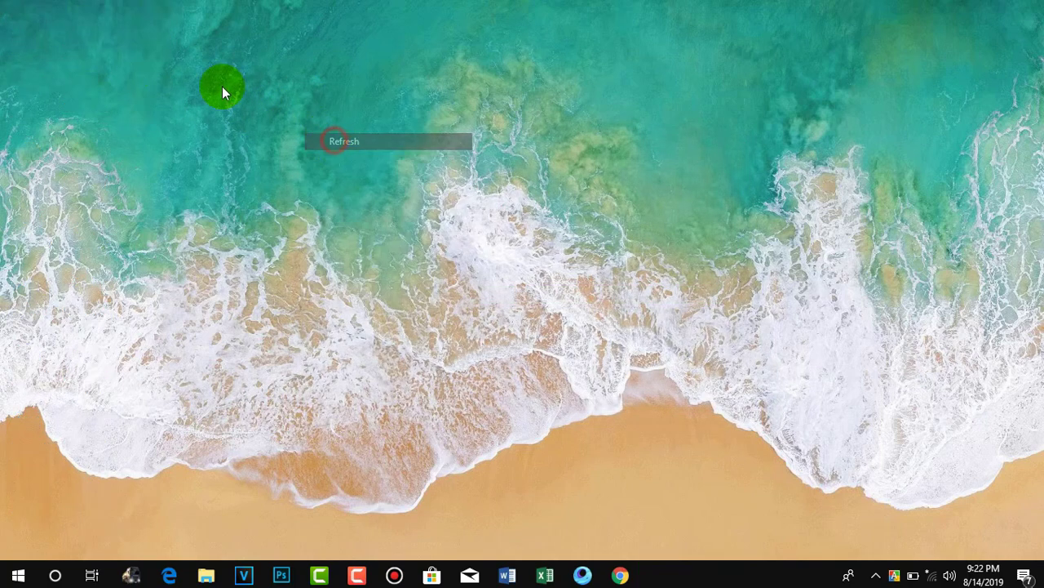
Copy RealisticGraphicsMod_v2-1.scs from the extracted ETS2_RGM-v2.1-with-Addons folder
{"action": "double_click", "coordinate": [144, 23]}
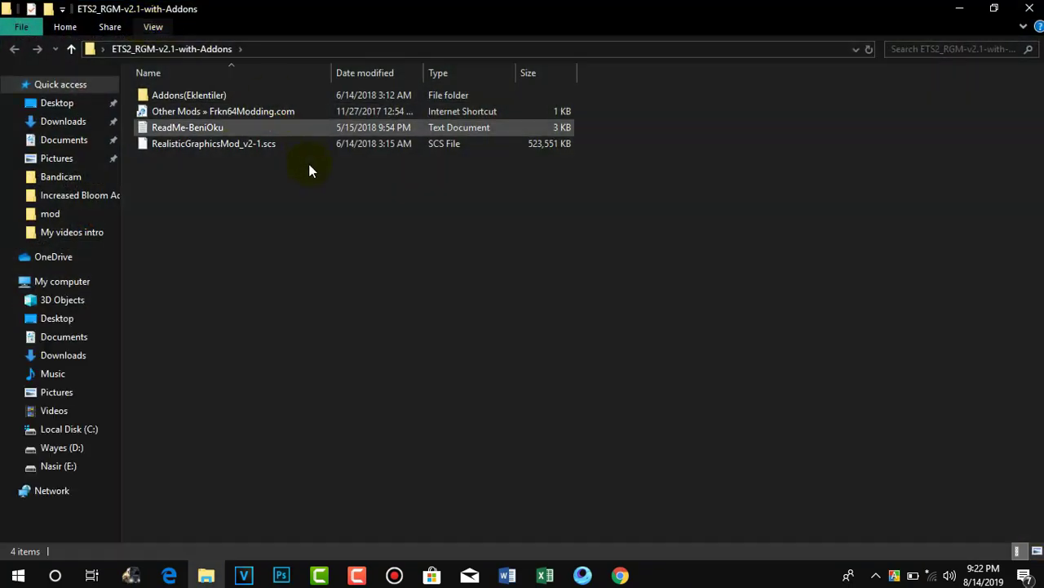
{"action": "left_click", "coordinate": [232, 149]}
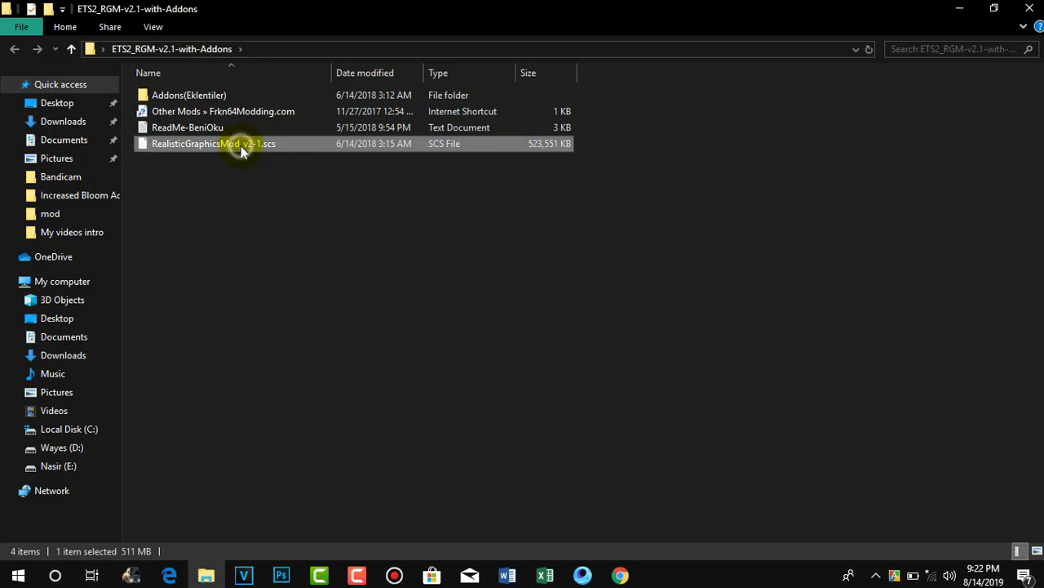
{"action": "right_click", "coordinate": [239, 148]}
{"action": "left_click", "coordinate": [296, 363]}
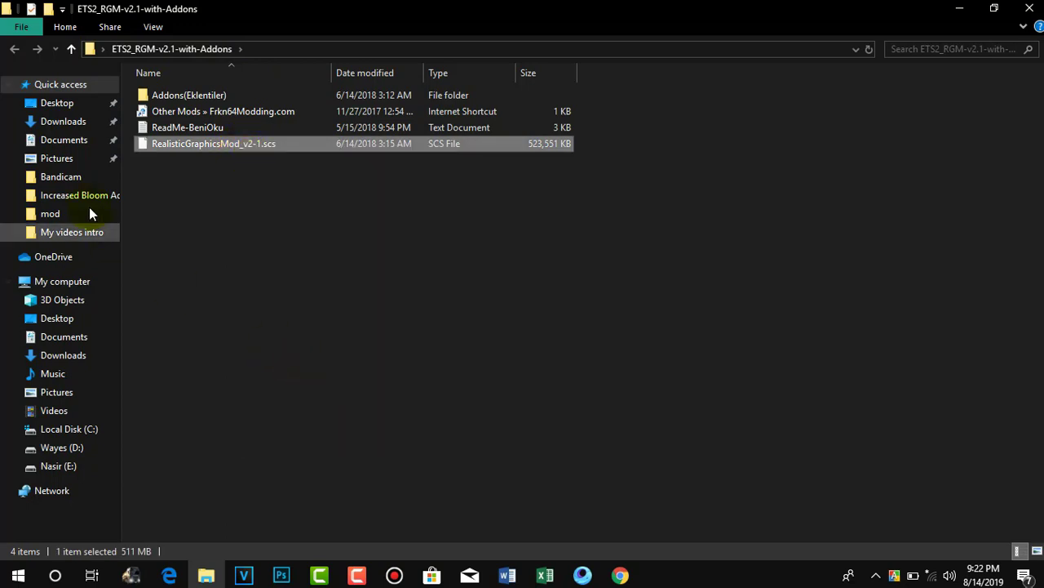
Paste the graphics mod file into Documents > Euro Truck Simulator 2 > mod, replace the existing file, and close the folder
{"action": "left_click", "coordinate": [65, 140]}
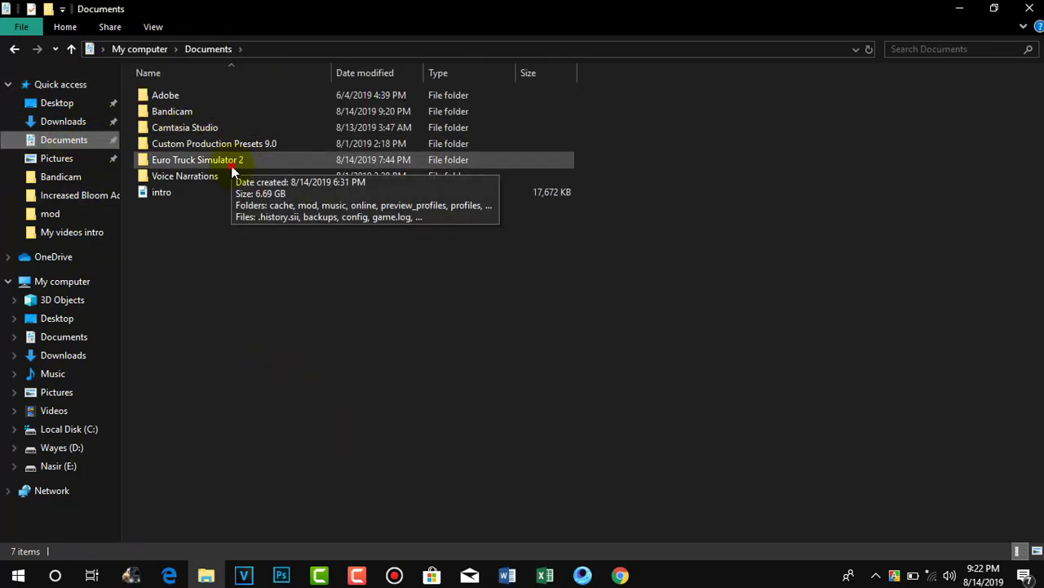
{"action": "double_click", "coordinate": [231, 159]}
{"action": "double_click", "coordinate": [215, 112]}
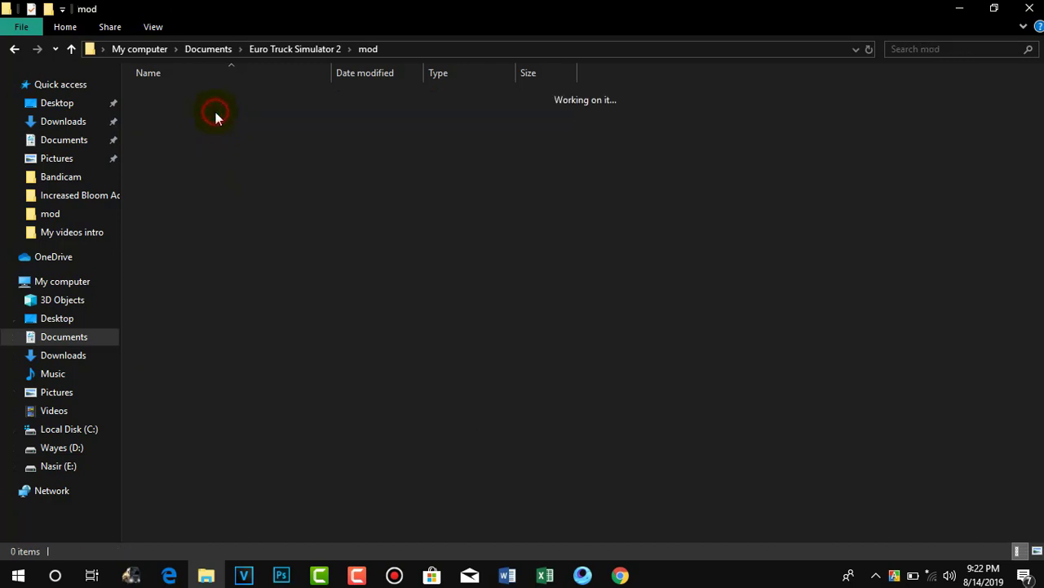
{"action": "right_click", "coordinate": [671, 206]}
{"action": "left_click", "coordinate": [722, 315]}
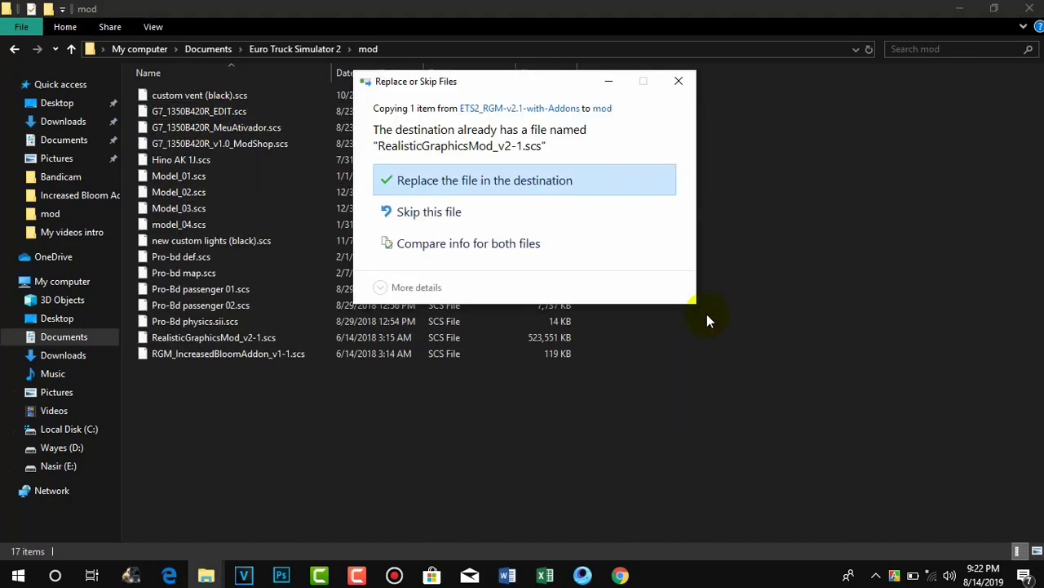
{"action": "left_click", "coordinate": [531, 194]}
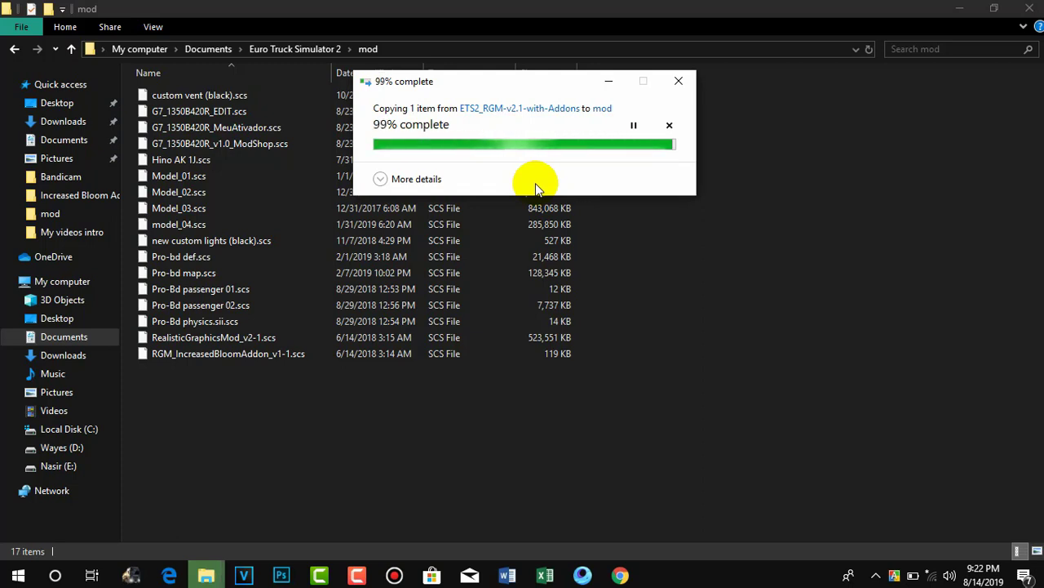
{"action": "right_click", "coordinate": [871, 161]}
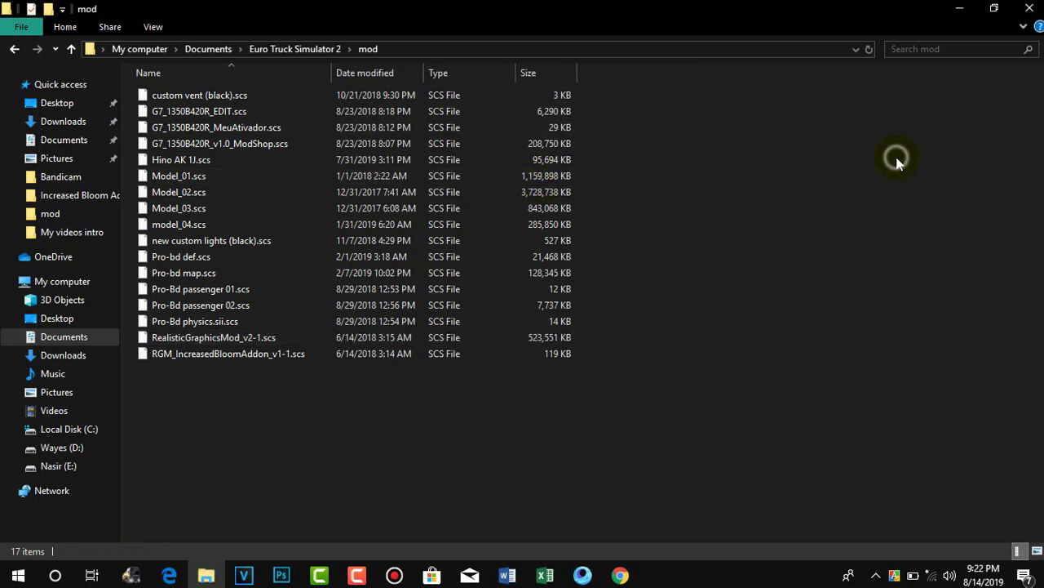
{"action": "left_click", "coordinate": [911, 220]}
{"action": "left_click", "coordinate": [1030, 8]}
Copy RGM_IncreasedBloomAddon_v1-1.scs from the extracted folder's Addons(Eklentiler) > Increased Bloom Addon subfolder
{"action": "double_click", "coordinate": [143, 20]}
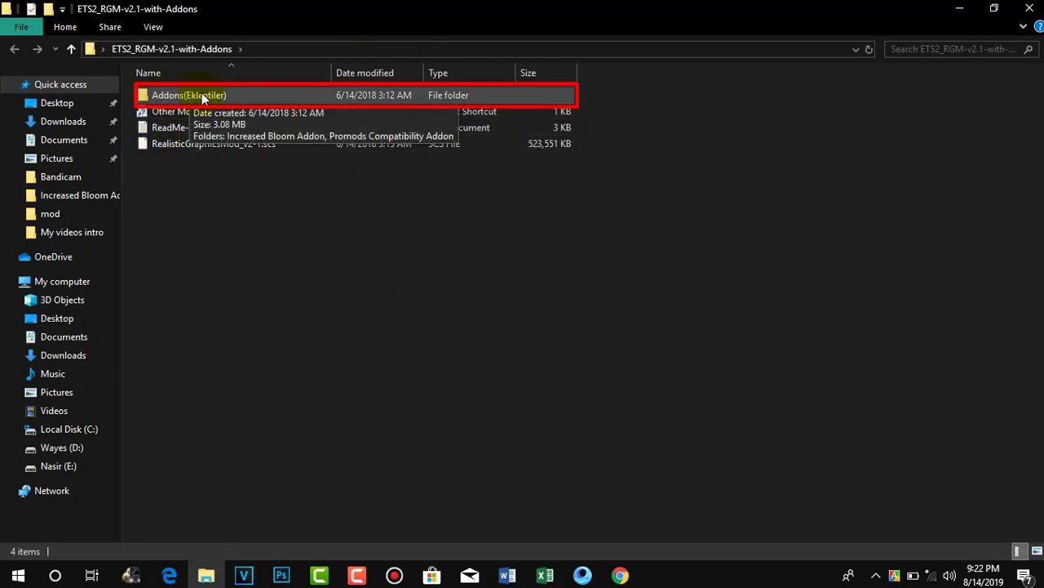
{"action": "double_click", "coordinate": [202, 95]}
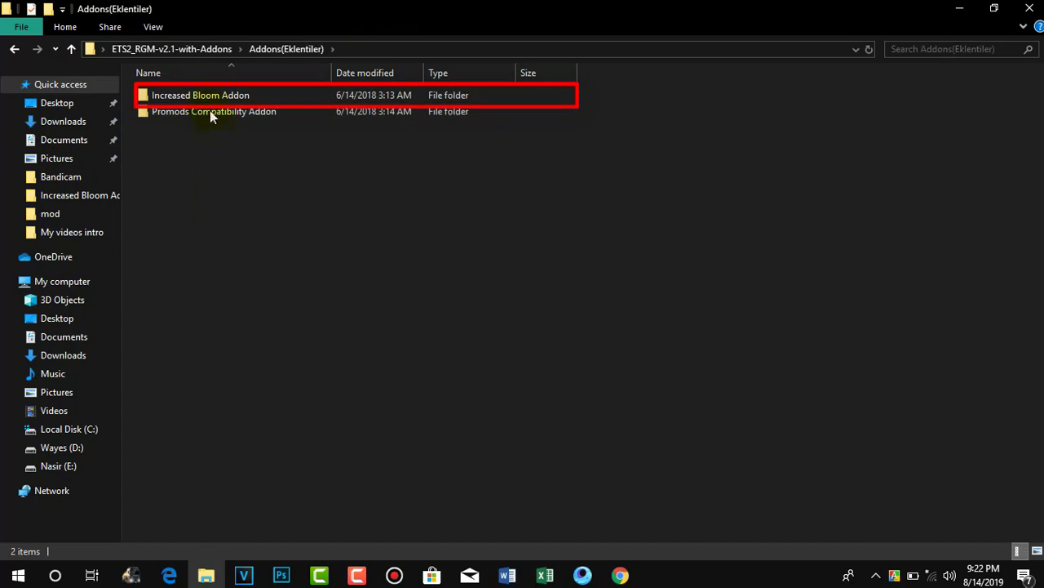
{"action": "double_click", "coordinate": [218, 95]}
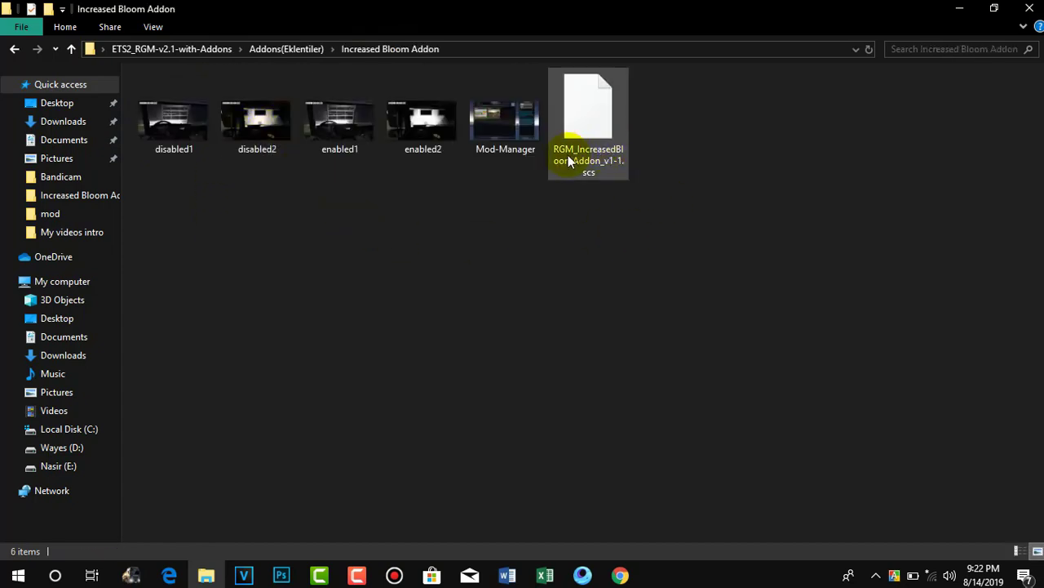
{"action": "left_click", "coordinate": [577, 119]}
{"action": "right_click", "coordinate": [578, 95]}
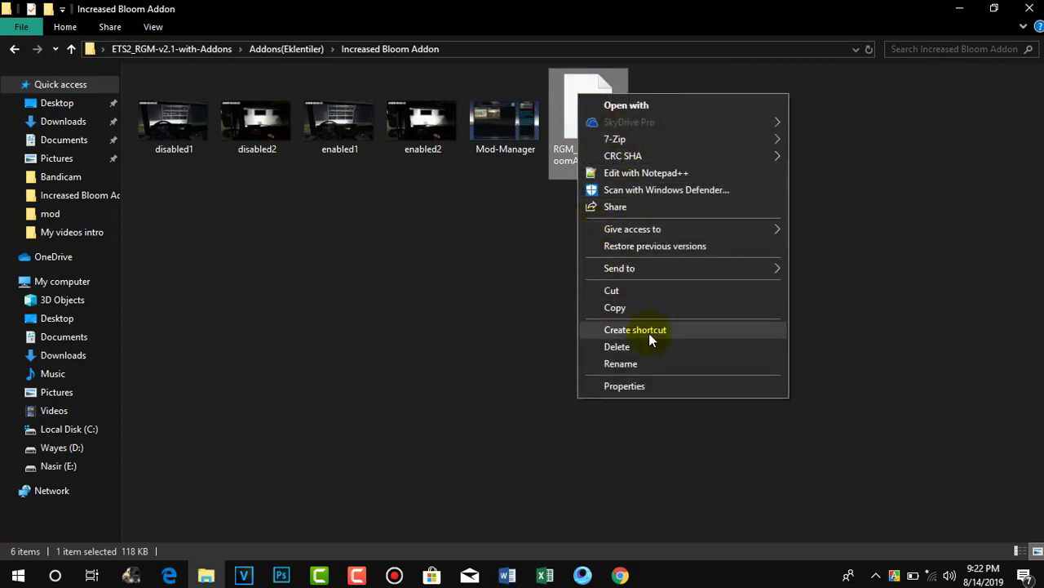
{"action": "left_click", "coordinate": [630, 316]}
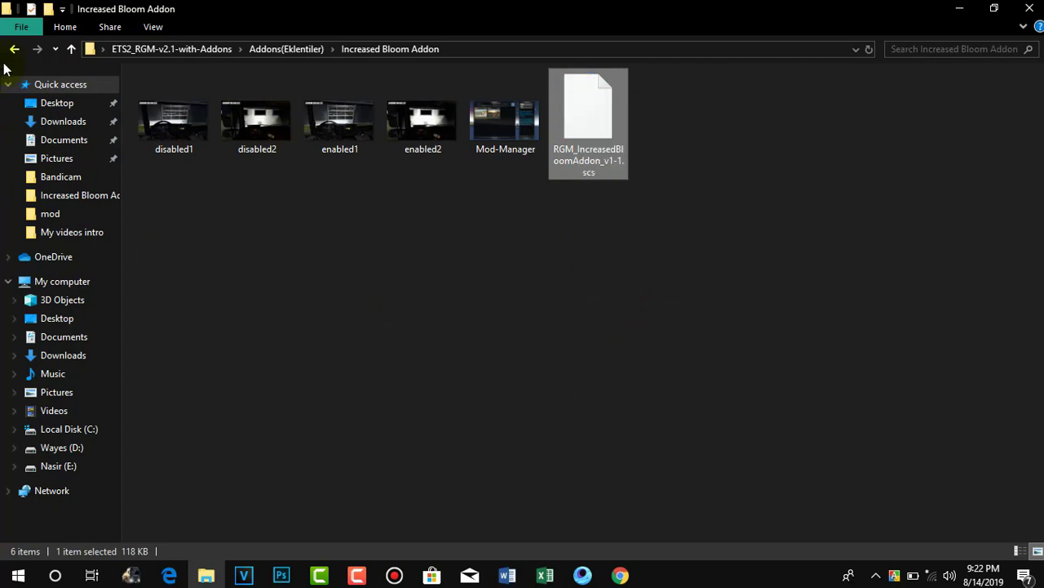
Paste the bloom addon file into Documents > Euro Truck Simulator 2 > mod, overwriting the existing copy, and close the folder
{"action": "left_click", "coordinate": [51, 140]}
{"action": "double_click", "coordinate": [201, 159]}
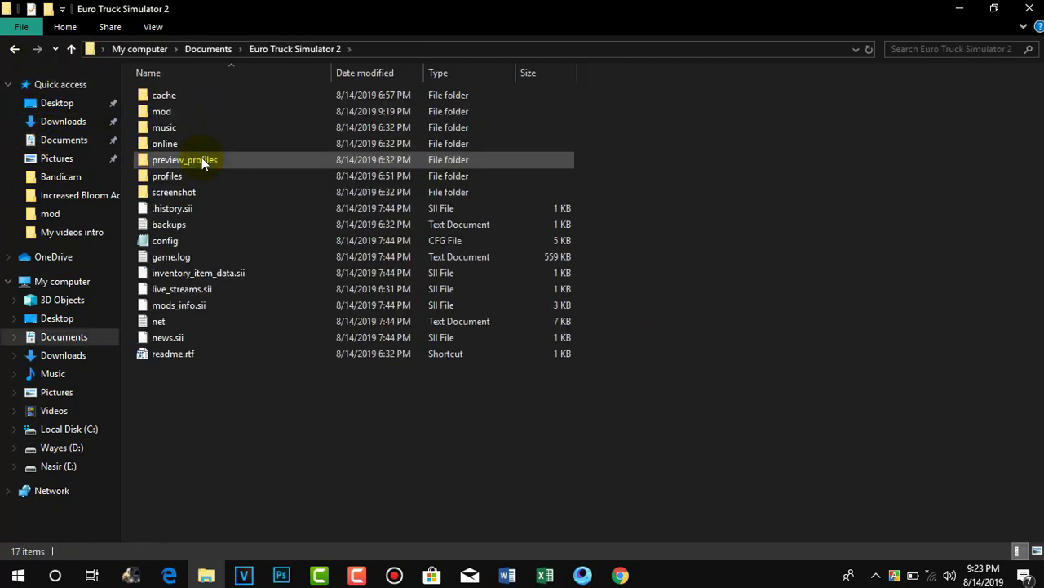
{"action": "double_click", "coordinate": [172, 112]}
{"action": "right_click", "coordinate": [708, 167]}
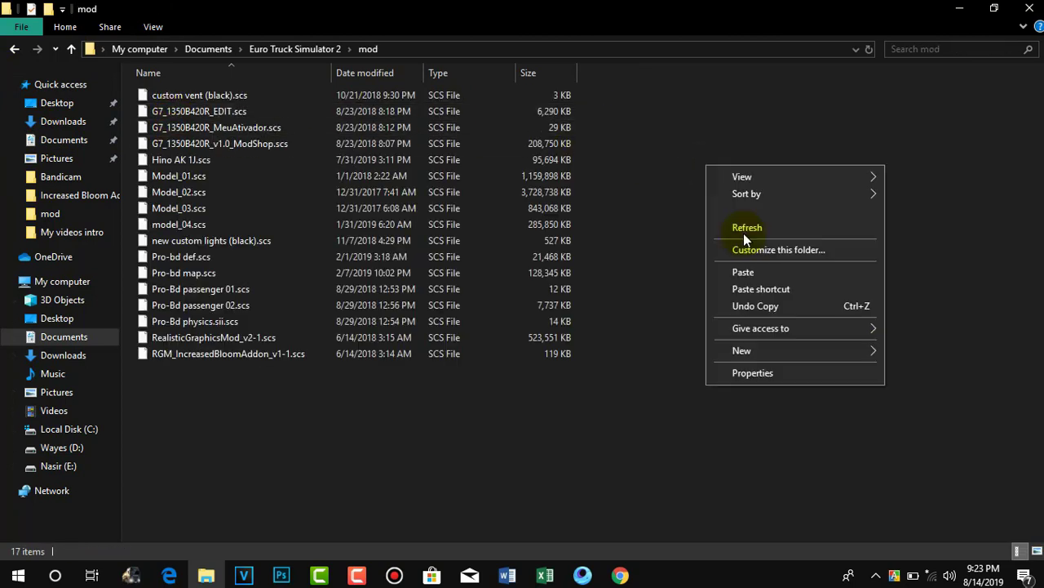
{"action": "left_click", "coordinate": [744, 271]}
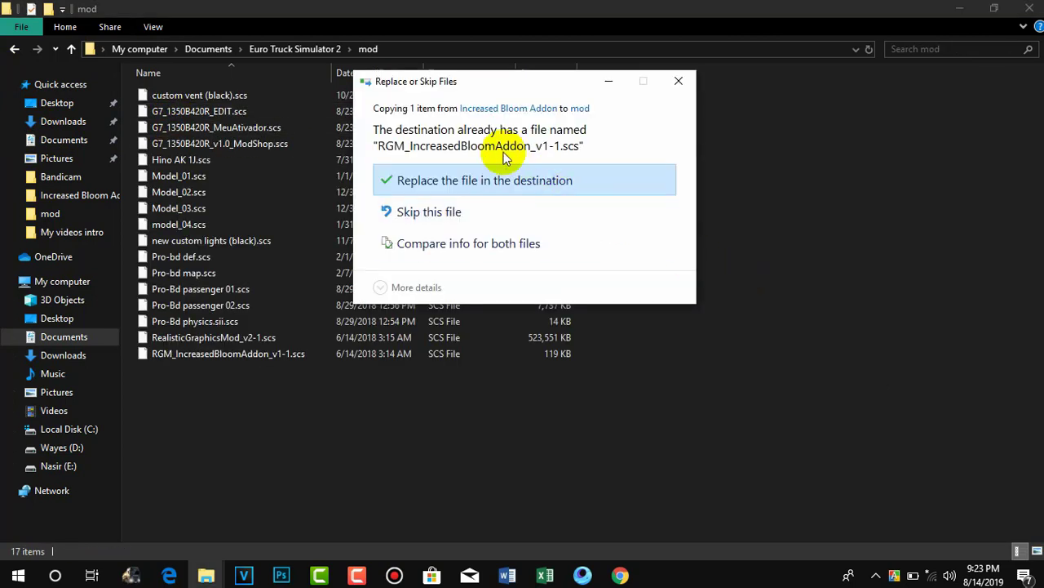
{"action": "left_click", "coordinate": [494, 180]}
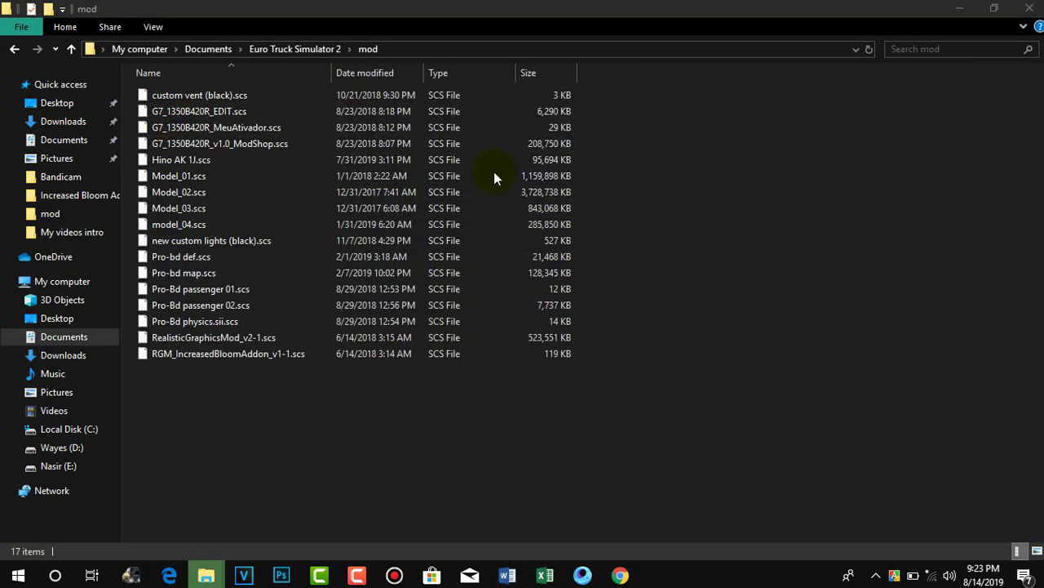
{"action": "right_click", "coordinate": [791, 164]}
{"action": "left_click", "coordinate": [857, 226]}
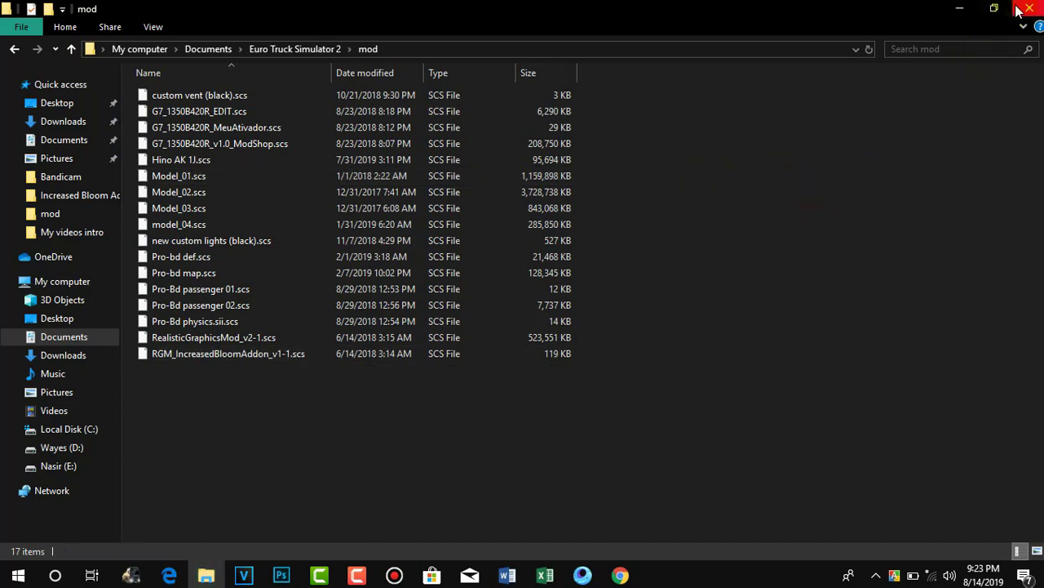
{"action": "left_click", "coordinate": [1030, 8]}
Refresh the desktop and delete the extracted ETS2_RGM-v2.1-with-Addons folder
{"action": "right_click", "coordinate": [296, 134]}
{"action": "left_click", "coordinate": [336, 177]}
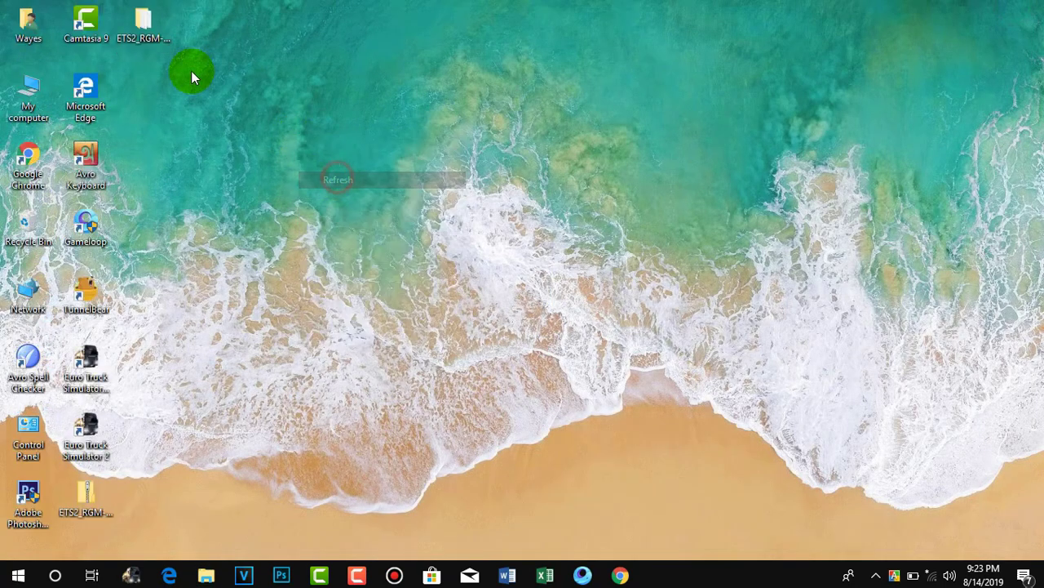
{"action": "left_click_drag", "start_coordinate": [181, 58], "coordinate": [144, 33]}
{"action": "right_click", "coordinate": [143, 33]}
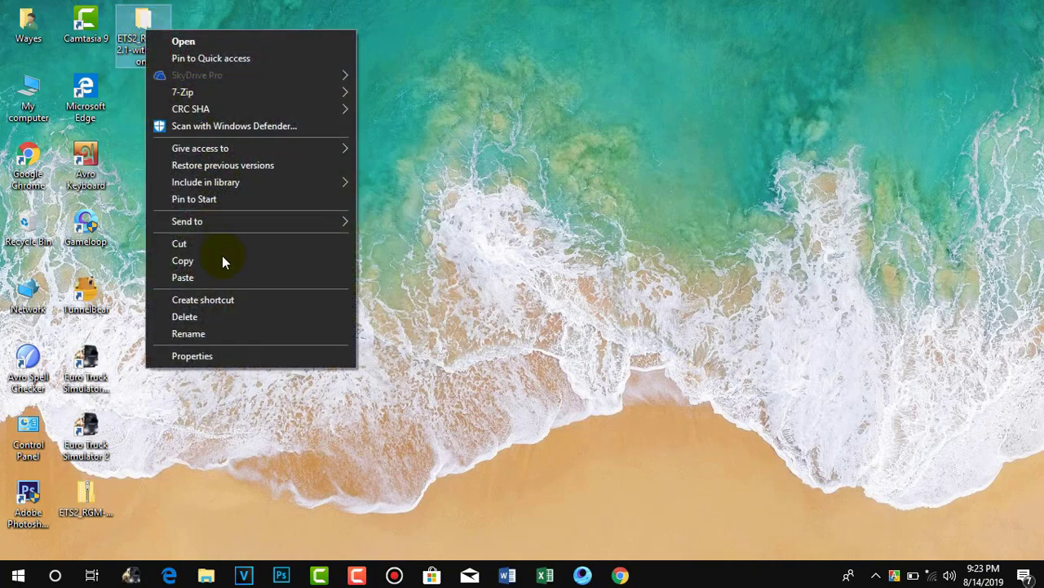
{"action": "left_click", "coordinate": [189, 316]}
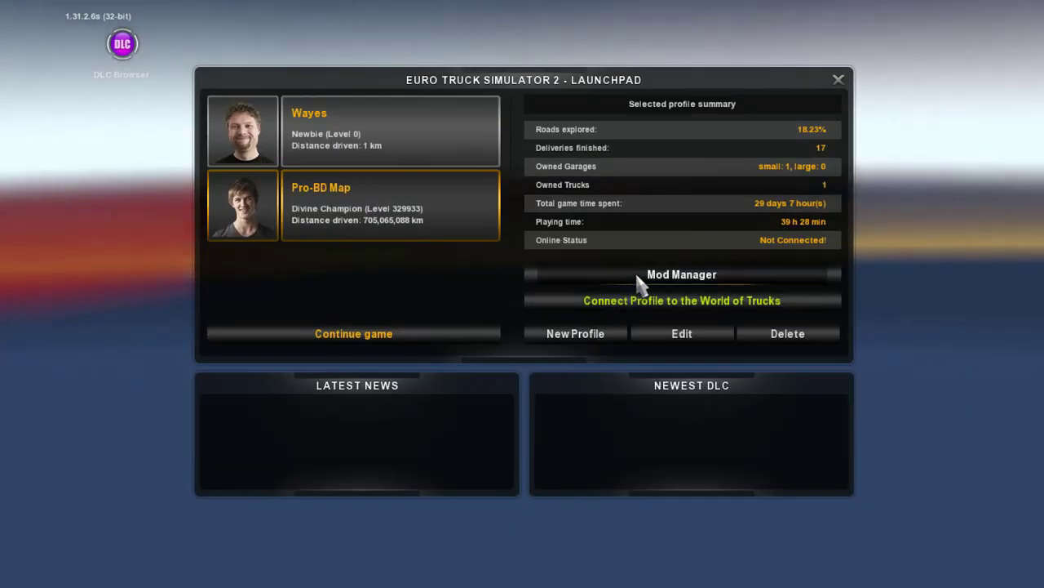
In Euro Truck Simulator 2's Mod Manager, activate RealisticGraphicsMod_v2-1 and place it between Hino AK 1J Non AC and Pro-Bd Physics
{"action": "left_click", "coordinate": [641, 281]}
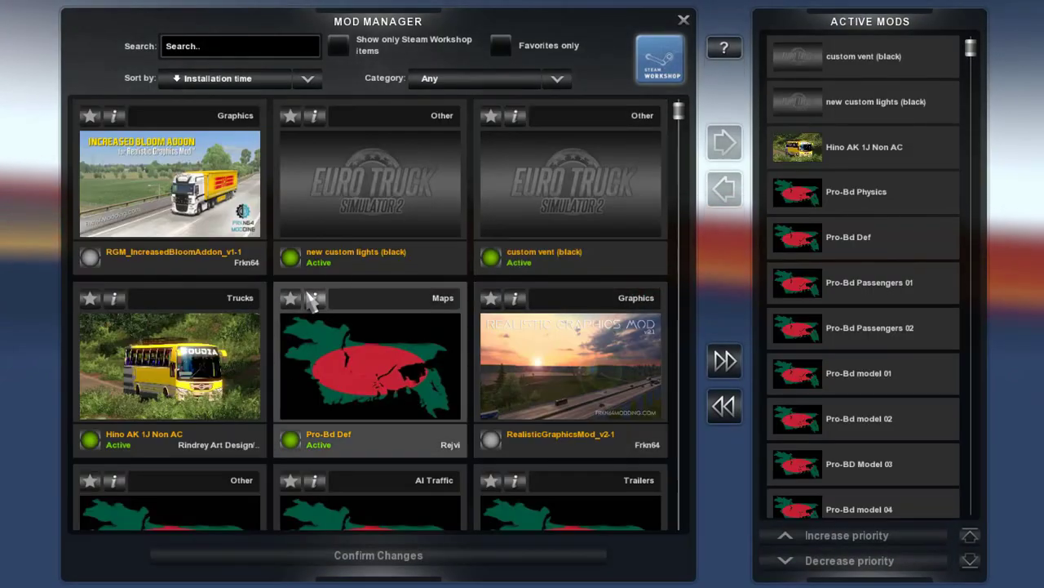
{"action": "double_click", "coordinate": [591, 374]}
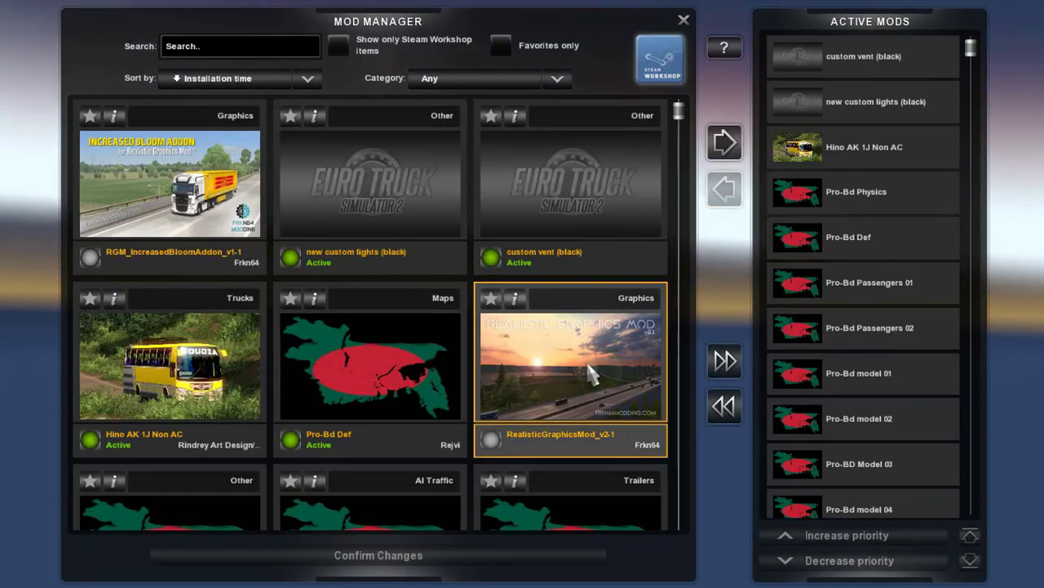
{"action": "left_click", "coordinate": [849, 567]}
{"action": "left_click", "coordinate": [849, 566]}
{"action": "left_click", "coordinate": [850, 565]}
{"action": "left_click", "coordinate": [849, 566]}
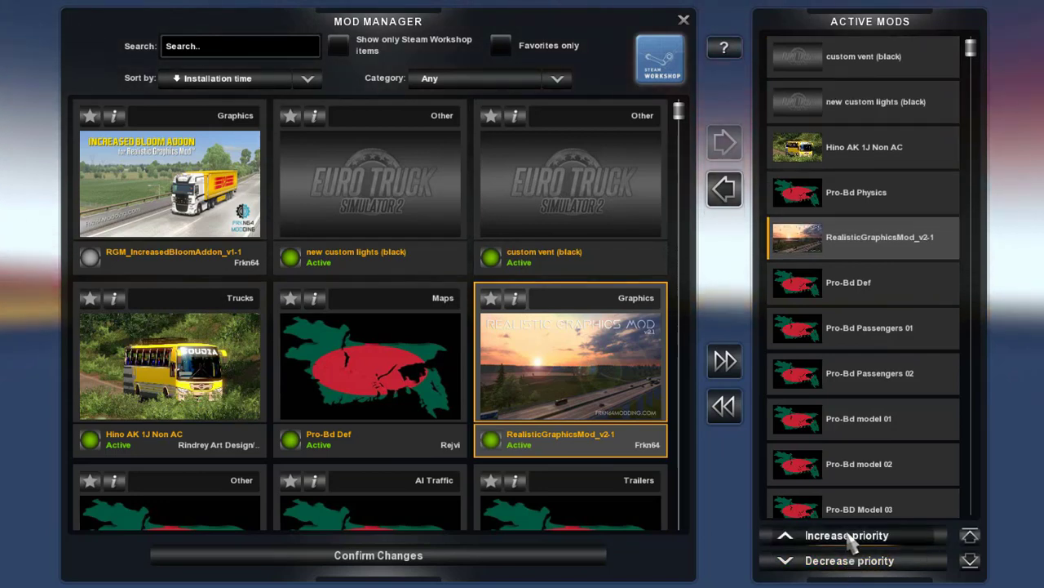
{"action": "left_click", "coordinate": [852, 539]}
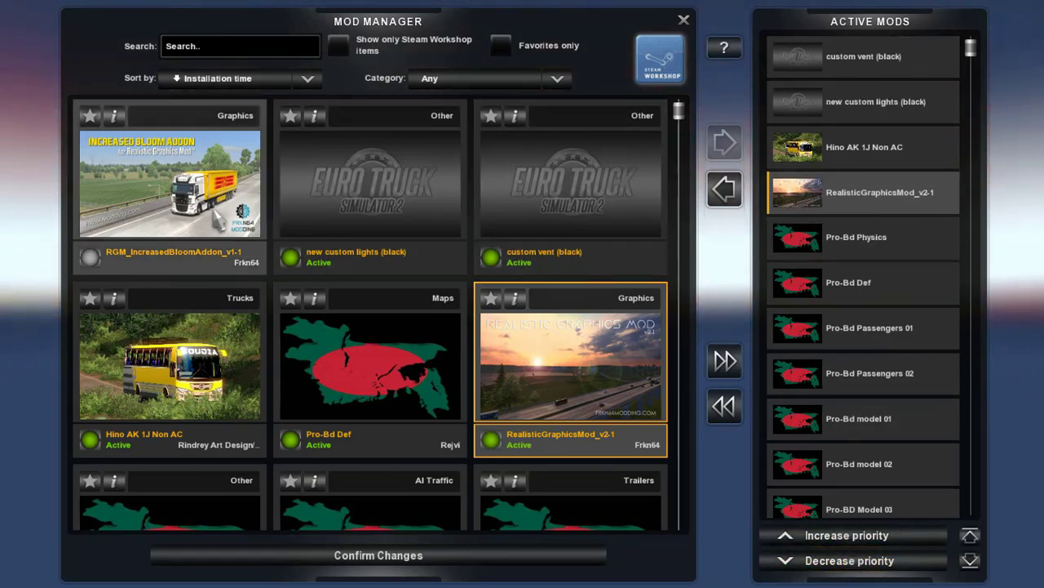
Activate RGM_IncreasedBloomAddon_v1-1 and lower its priority to directly above RealisticGraphicsMod_v2-1 in the active mods
{"action": "double_click", "coordinate": [170, 184]}
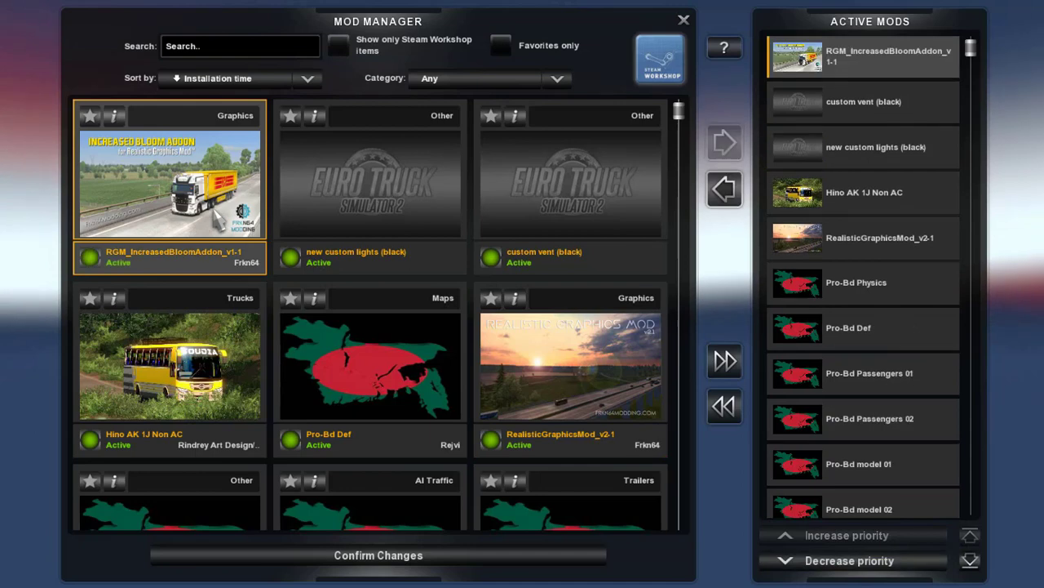
{"action": "left_click", "coordinate": [817, 561]}
{"action": "left_click", "coordinate": [817, 562]}
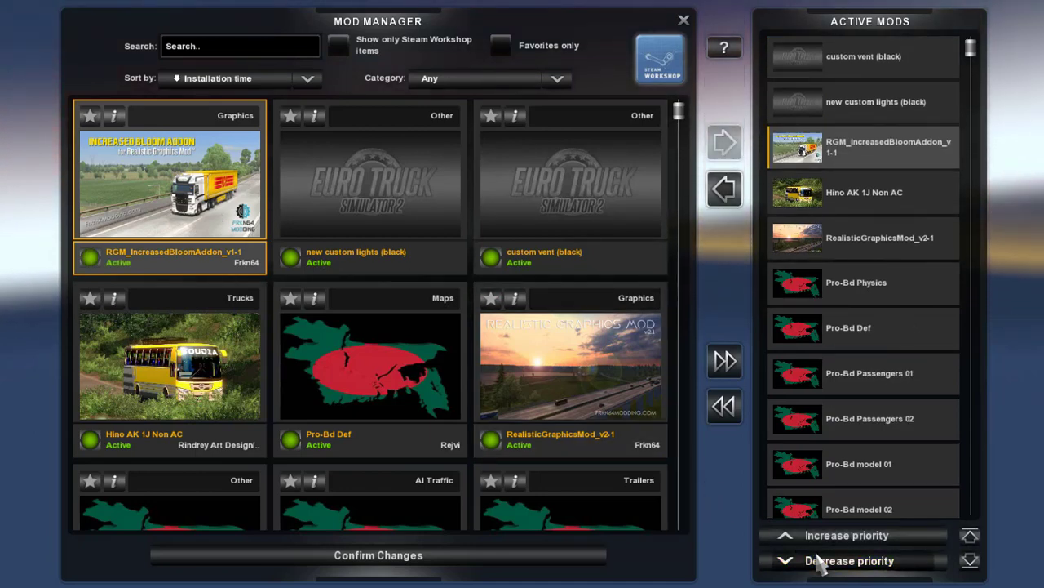
{"action": "left_click", "coordinate": [817, 561]}
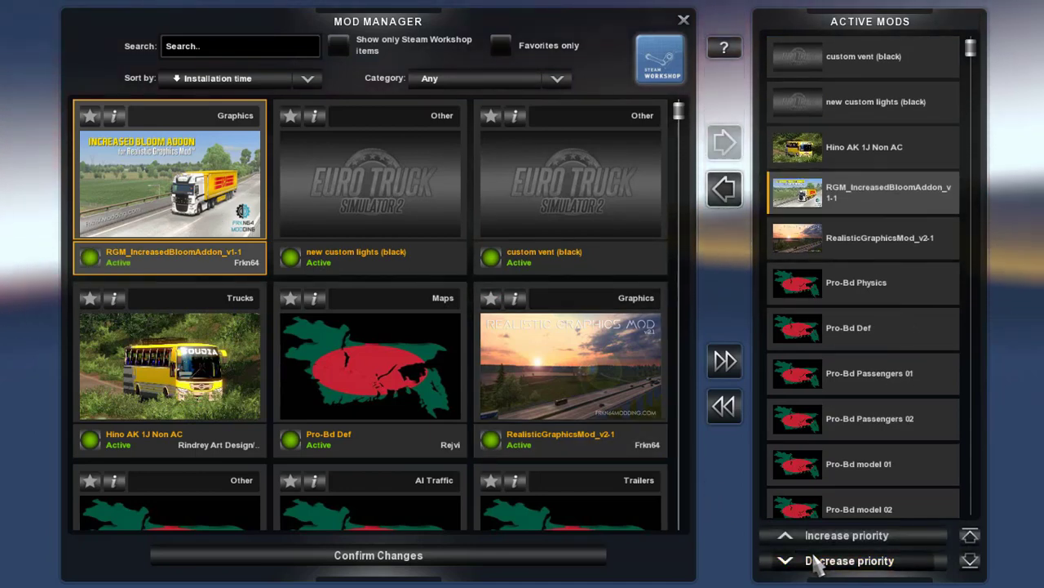
Confirm the mod changes and continue the game with the Pro-BD Map profile
{"action": "left_click", "coordinate": [532, 559]}
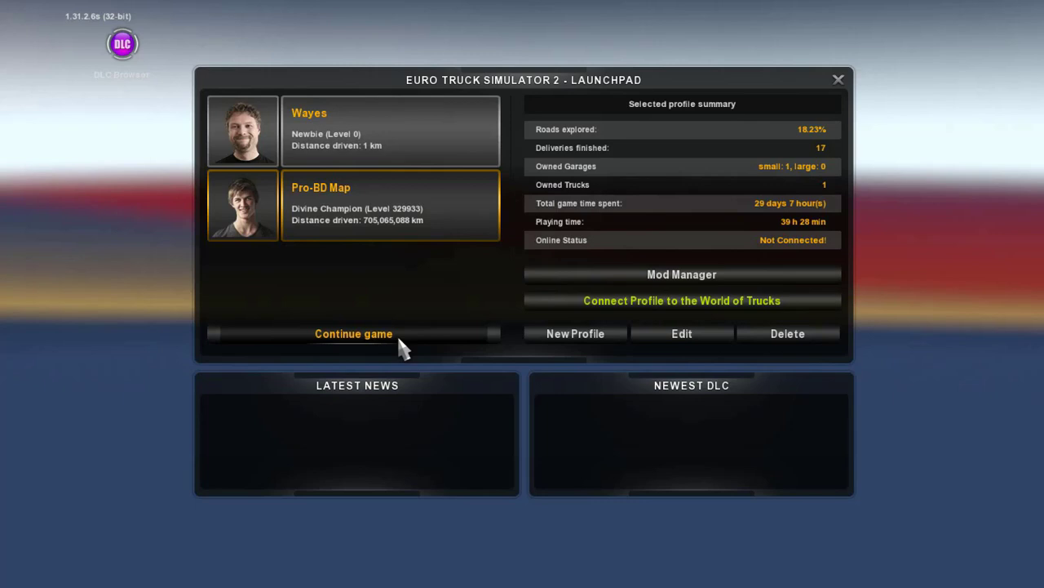
{"action": "left_click", "coordinate": [399, 339]}
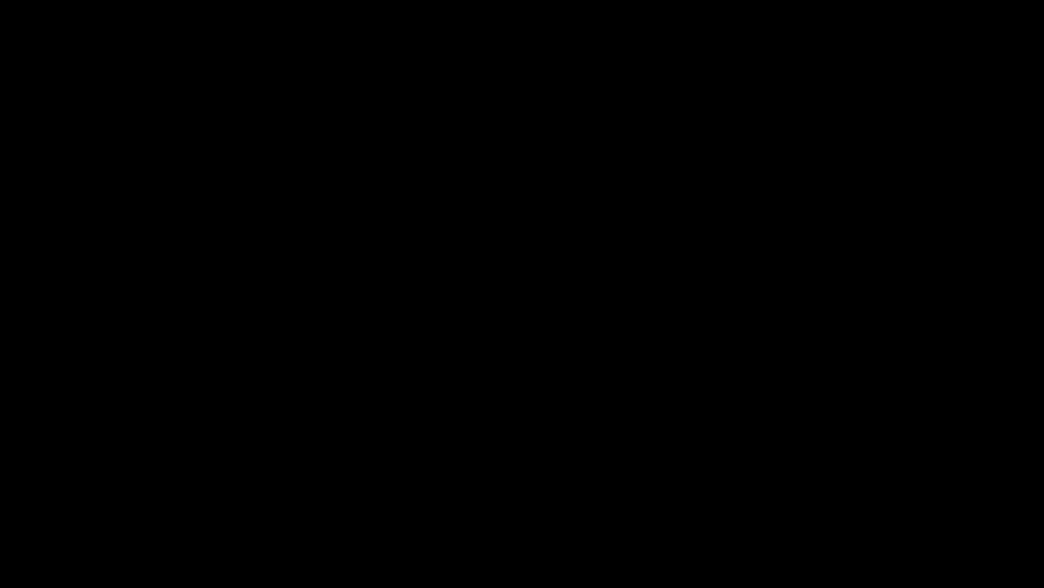